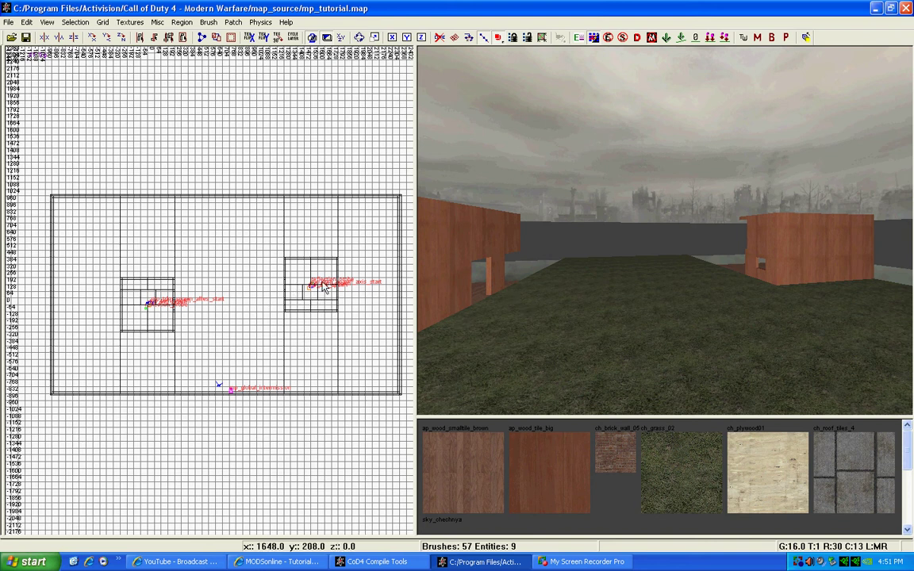
# Step: Draw a 128 by 256 unit brush inside the map's outer walls, starting at the corner x -896, y 1024
pyautogui.moveTo(631, 320)
pyautogui.mouseDown(button='right')
pyautogui.moveTo(659, 317)
pyautogui.moveTo(631, 320)
pyautogui.mouseUp(button='right')
pyautogui.moveTo(235, 349)
pyautogui.mouseDown(button='right')
pyautogui.moveTo(228, 340)
pyautogui.moveTo(242, 331)
pyautogui.mouseUp(button='right')
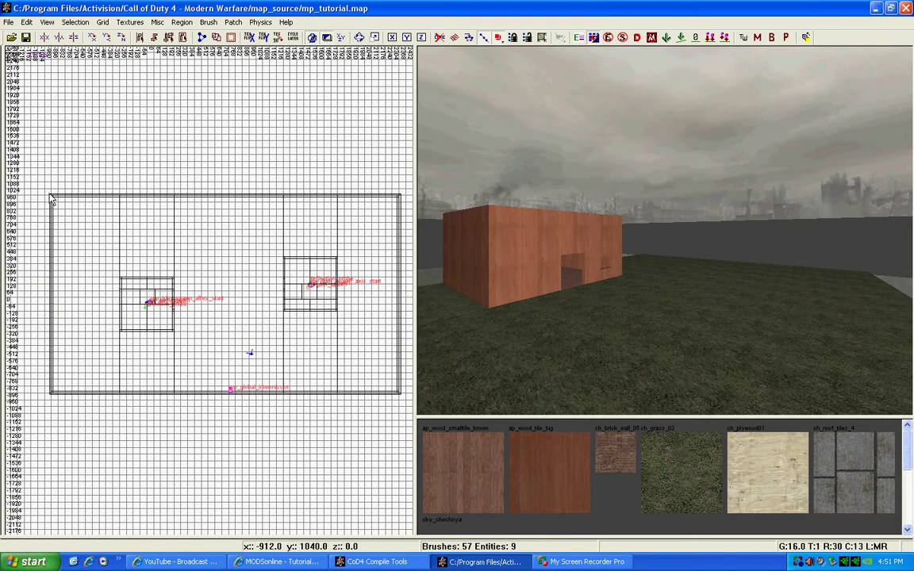
pyautogui.moveTo(52, 197); pyautogui.dragTo(102, 226, button='right')
pyautogui.moveTo(480, 311)
pyautogui.keyDown('ctrl'); pyautogui.mouseDown(button='right')
pyautogui.moveTo(474, 258)
pyautogui.moveTo(474, 294)
pyautogui.mouseUp(button='right'); pyautogui.keyUp('ctrl')
pyautogui.scroll(3, 378, 319)
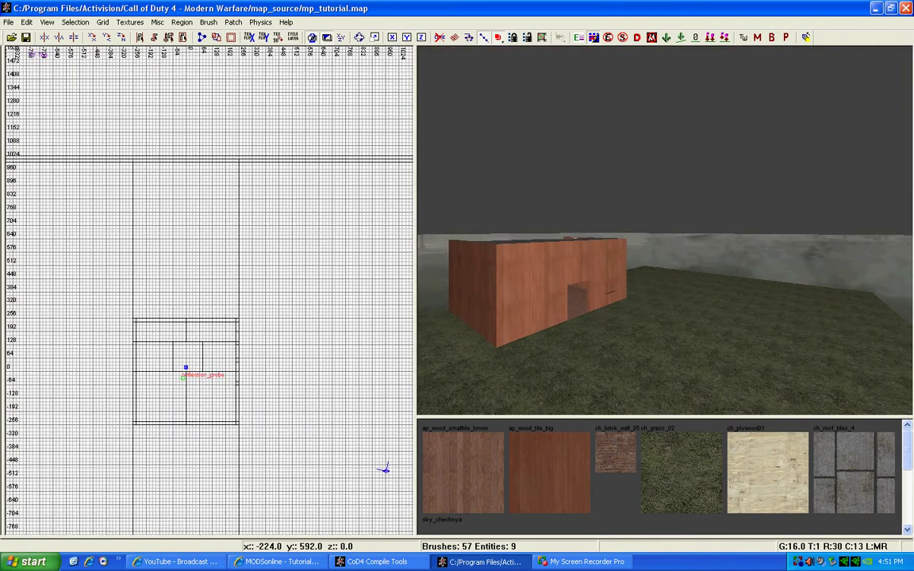
pyautogui.moveTo(142, 252); pyautogui.dragTo(387, 340, button='right')
pyautogui.scroll(4, 136, 247)
pyautogui.moveTo(337, 257); pyautogui.dragTo(219, 280, button='right')
pyautogui.scroll(3, 216, 290)
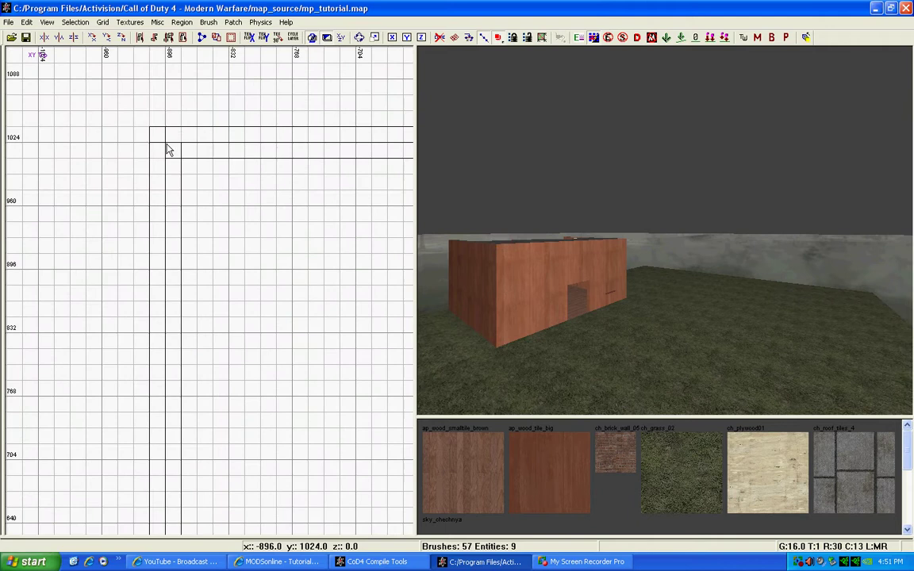
pyautogui.moveTo(167, 150); pyautogui.dragTo(304, 406)
pyautogui.scroll(-6, 305, 403)
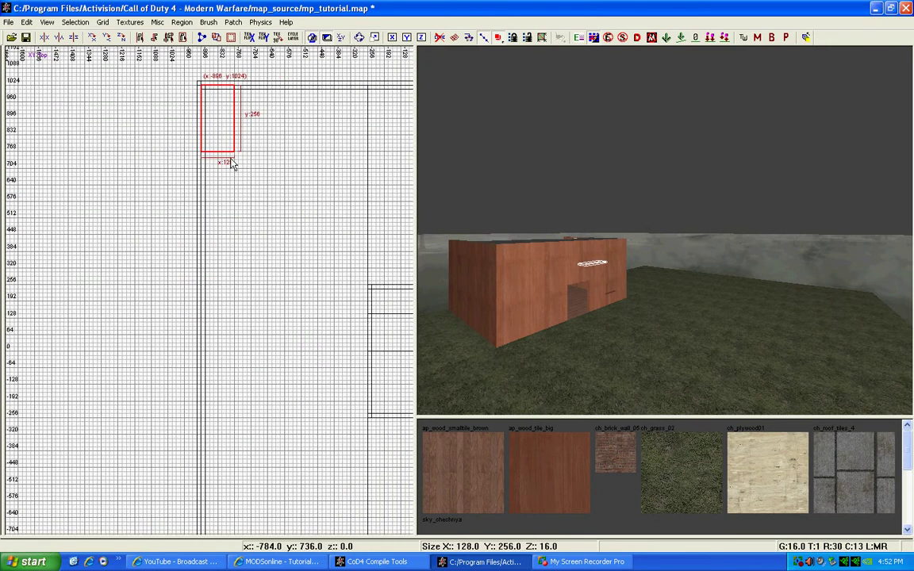
# Step: Extend the brush along Y to 1856 units, reaching the opposite outer wall, and stretch its height in the front view
pyautogui.moveTo(235, 164)
pyautogui.mouseDown()
pyautogui.moveTo(210, 465)
pyautogui.moveTo(229, 310)
pyautogui.moveTo(246, 267)
pyautogui.moveTo(242, 317)
pyautogui.mouseUp()
pyautogui.moveTo(242, 317); pyautogui.dragTo(212, 386, button='right')
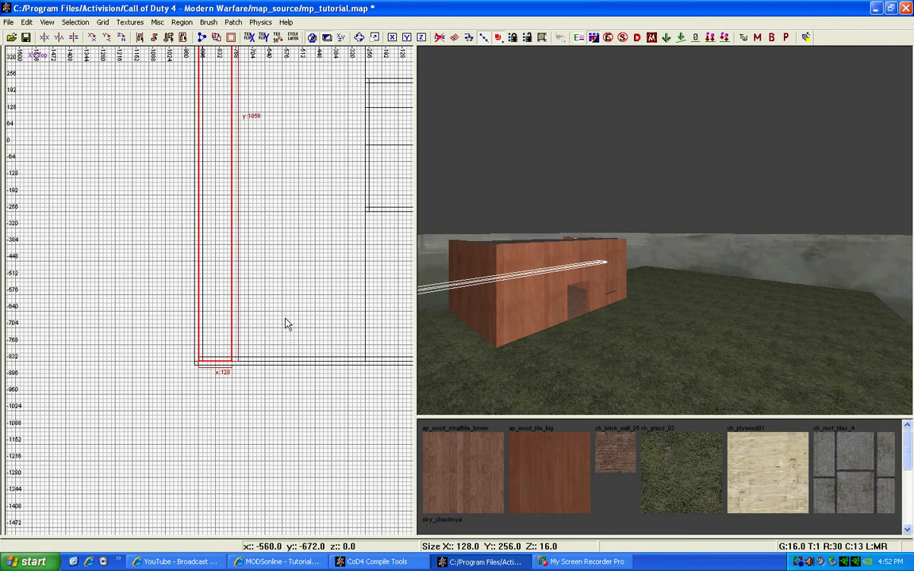
pyautogui.hotkey('ctrl', 'Tab')
pyautogui.scroll(2, 286, 343)
pyautogui.moveTo(286, 343); pyautogui.dragTo(274, 165)
pyautogui.moveTo(274, 164); pyautogui.dragTo(170, 286, button='right')
# Step: Stretch the brush to 3264 units along X and 304 units along Z so it fills the whole map interior
pyautogui.scroll(-7, 170, 285)
pyautogui.moveTo(228, 298)
pyautogui.mouseDown()
pyautogui.moveTo(415, 292)
pyautogui.moveTo(373, 295)
pyautogui.moveTo(387, 293)
pyautogui.mouseUp()
pyautogui.moveTo(396, 296); pyautogui.dragTo(169, 253, button='right')
pyautogui.scroll(4, 219, 258)
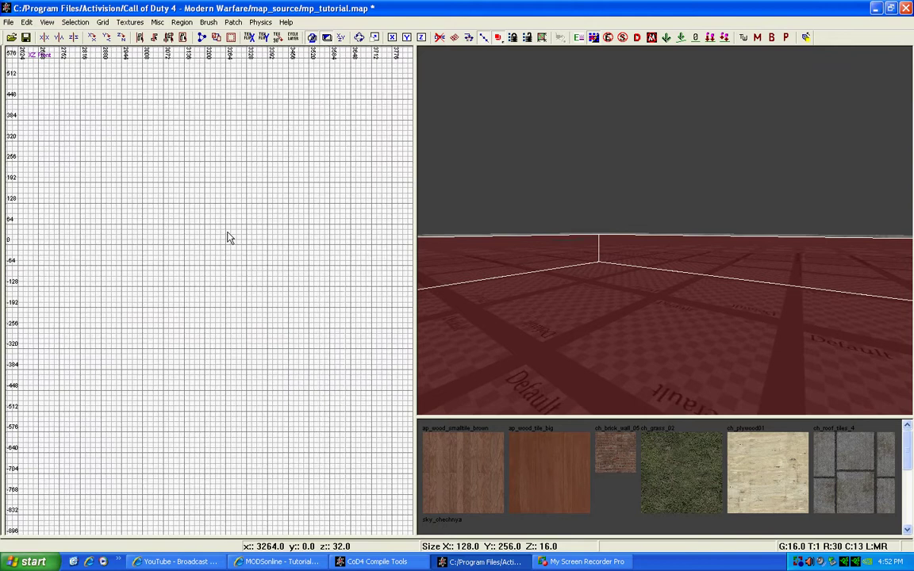
pyautogui.moveTo(194, 212); pyautogui.dragTo(430, 266, button='right')
pyautogui.scroll(3, 188, 215)
pyautogui.moveTo(188, 214)
pyautogui.mouseDown()
pyautogui.moveTo(296, 374)
pyautogui.moveTo(346, 367)
pyautogui.mouseUp()
pyautogui.scroll(-8, 235, 317)
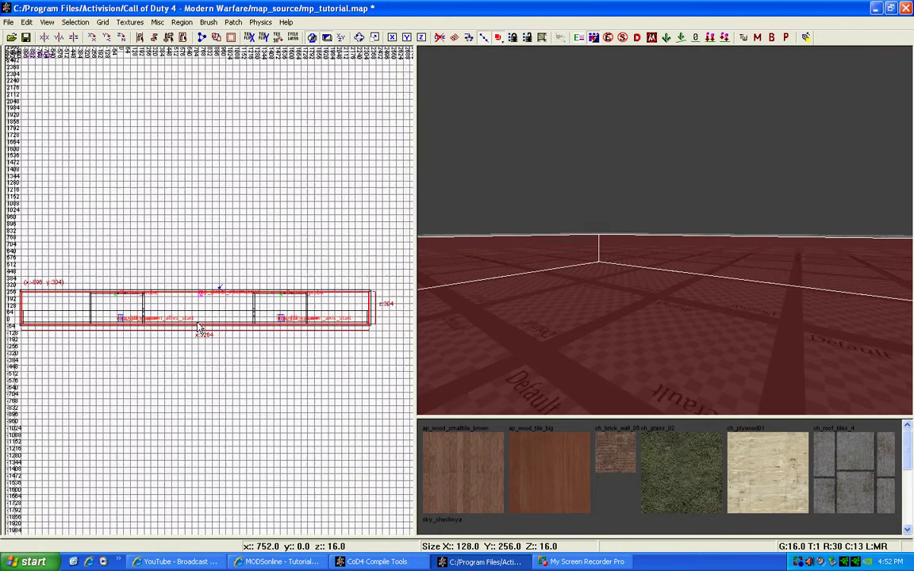
pyautogui.scroll(3, 198, 326)
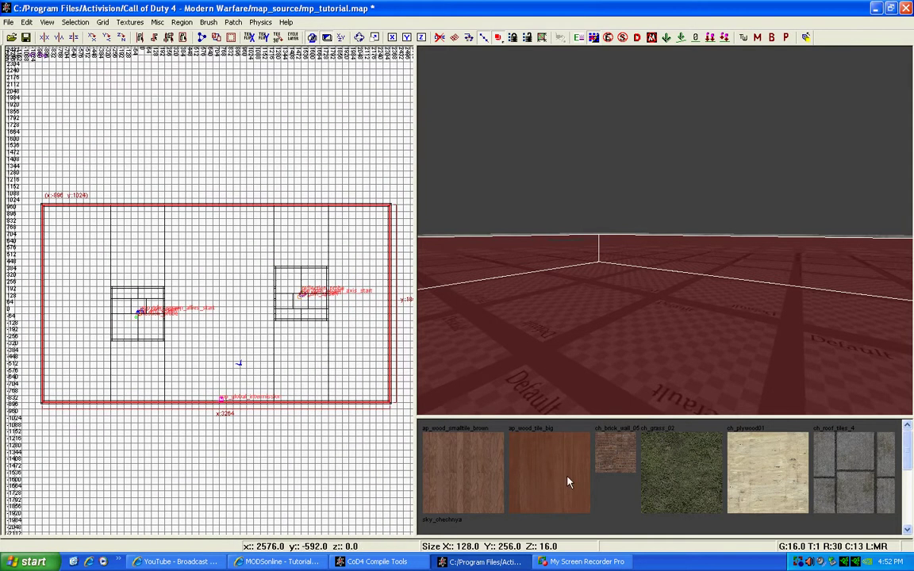
# Step: Apply the lightgrid_volume tool texture to the map-filling brush and deselect it
pyautogui.click(130, 22)
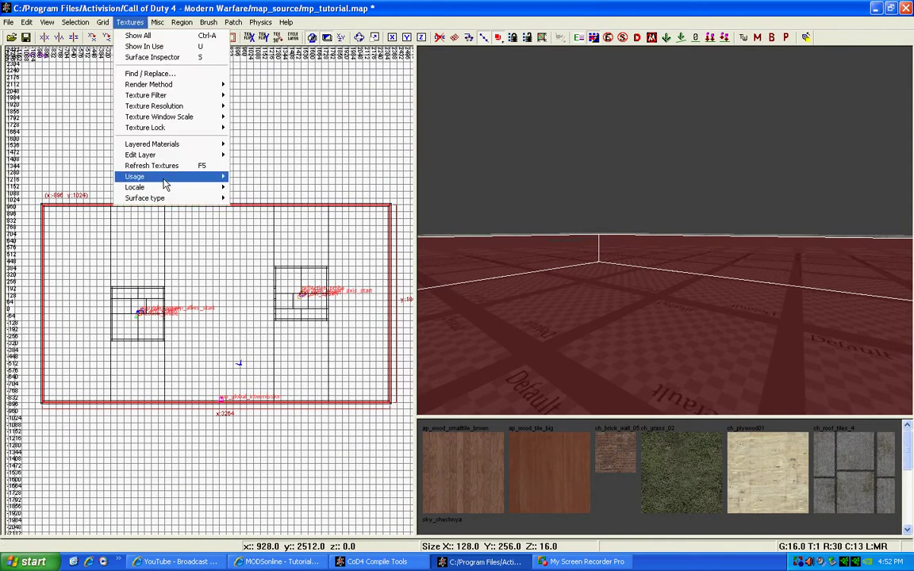
pyautogui.moveTo(165, 183)
pyautogui.click(246, 197)
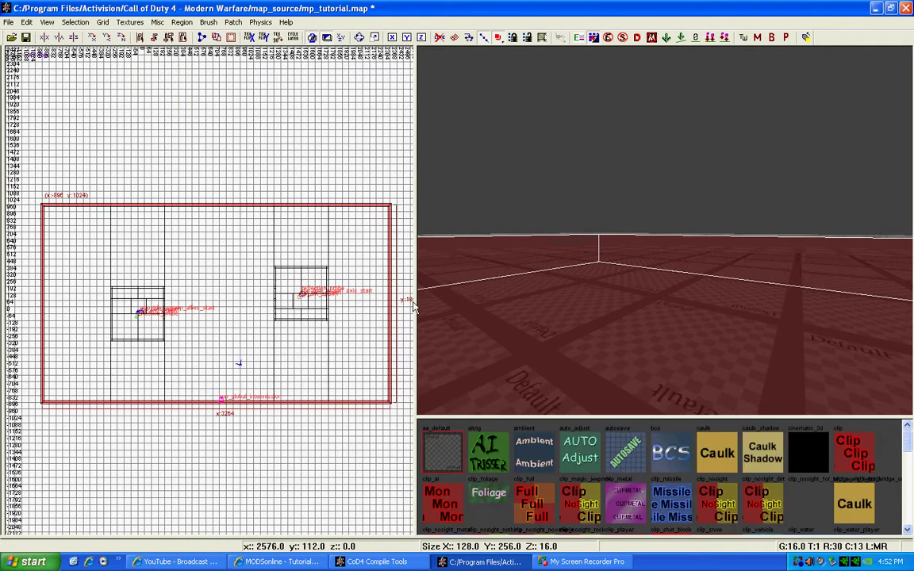
pyautogui.scroll(-5, 718, 469)
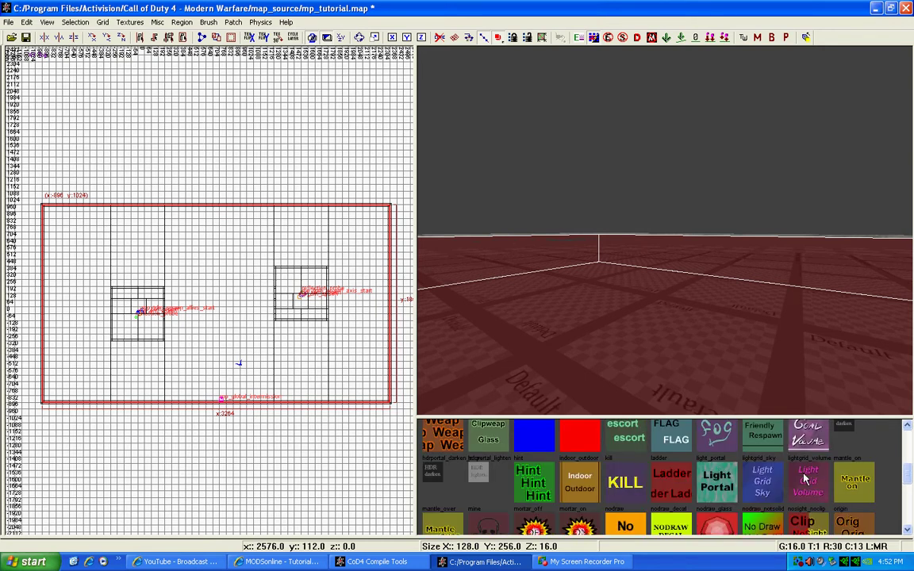
pyautogui.click(808, 484)
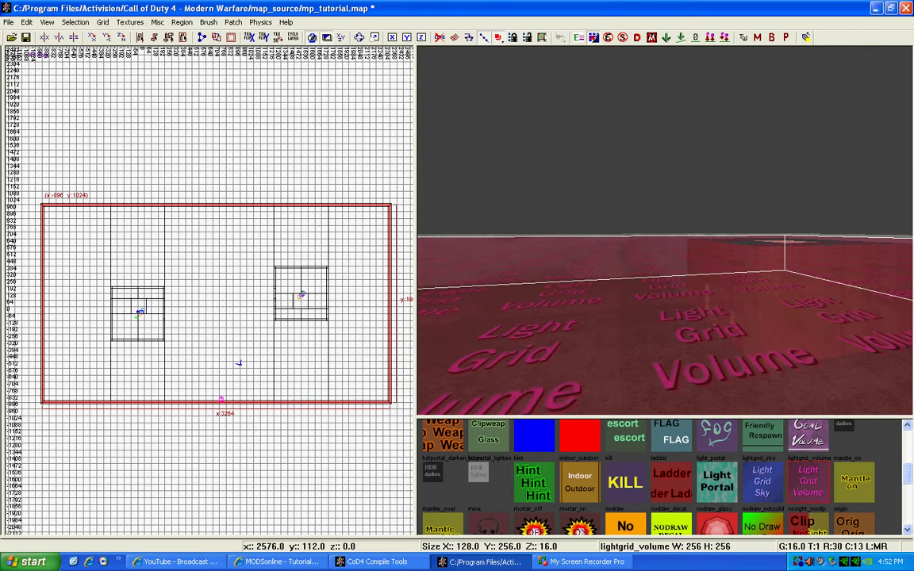
pyautogui.press('Escape')
pyautogui.moveTo(637, 296)
pyautogui.mouseDown(button='right')
pyautogui.moveTo(640, 303)
pyautogui.moveTo(619, 300)
pyautogui.moveTo(672, 285)
pyautogui.mouseUp(button='right')
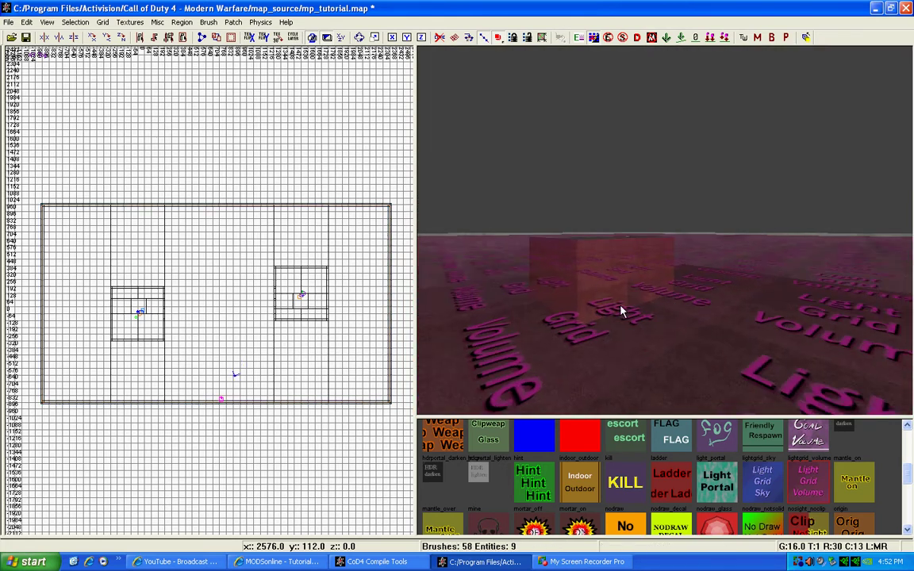
pyautogui.moveTo(597, 329); pyautogui.dragTo(532, 335, button='right')
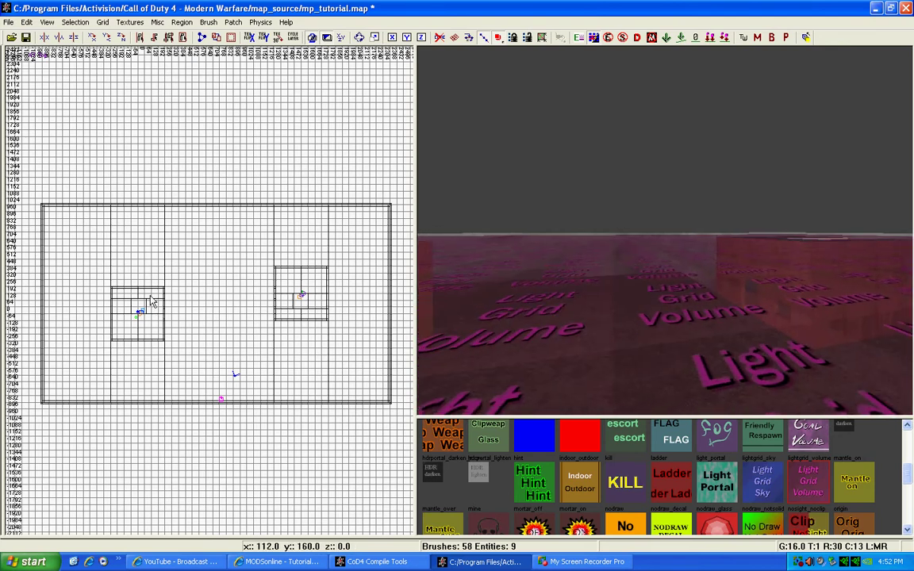
# Step: Open the worldspawn entity's properties and select its classname key
pyautogui.press('n')
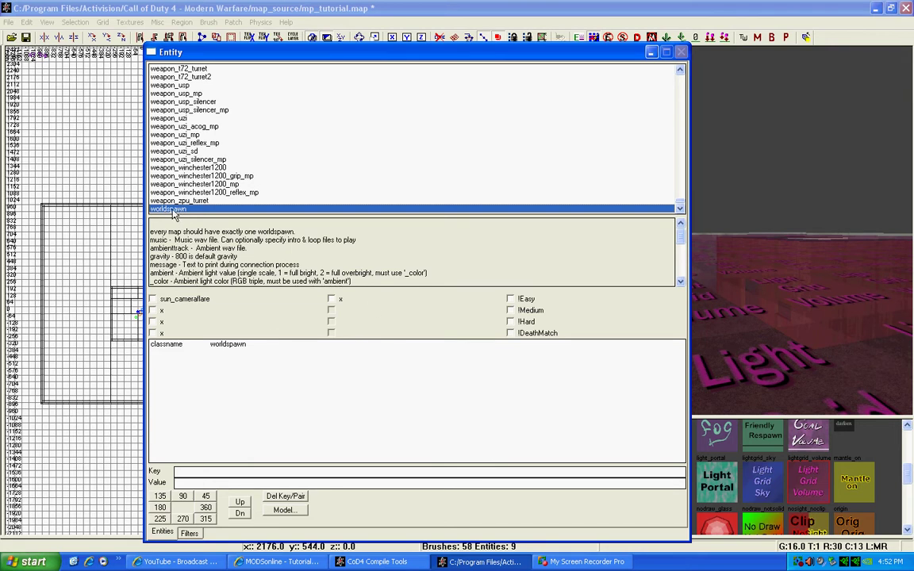
pyautogui.click(177, 471)
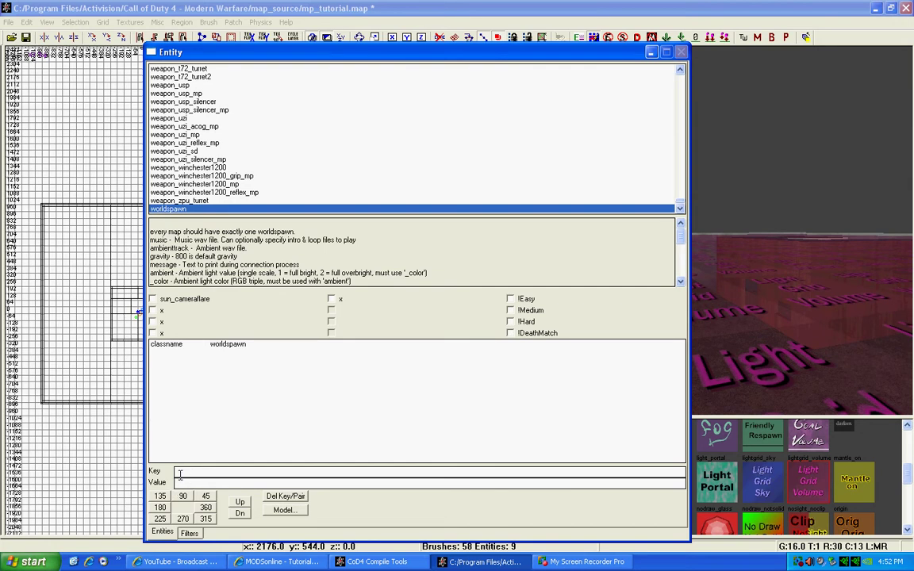
pyautogui.click(161, 344)
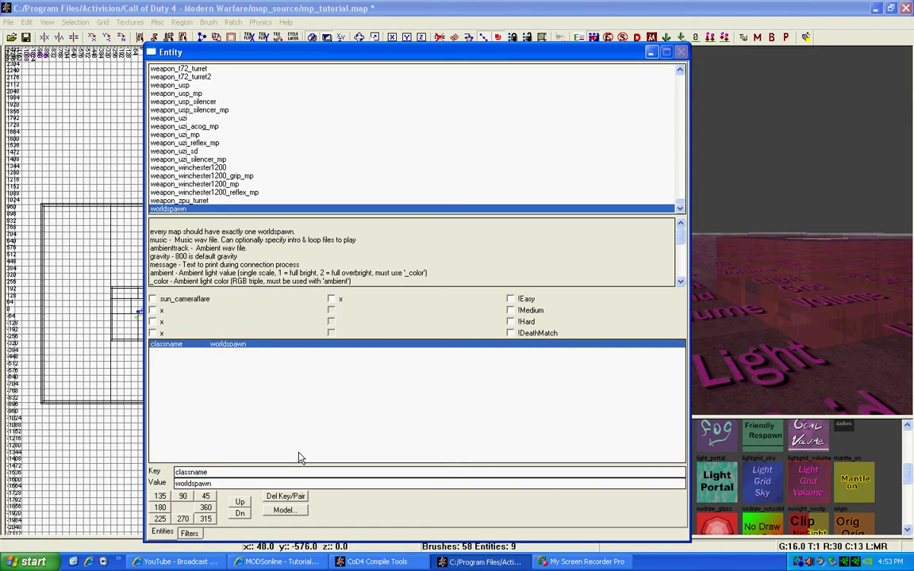
# Step: Switch to the MODSonline page in the browser and examine the listed CoD4 worldspawn lighting presets
pyautogui.click(281, 562)
pyautogui.click(655, 56)
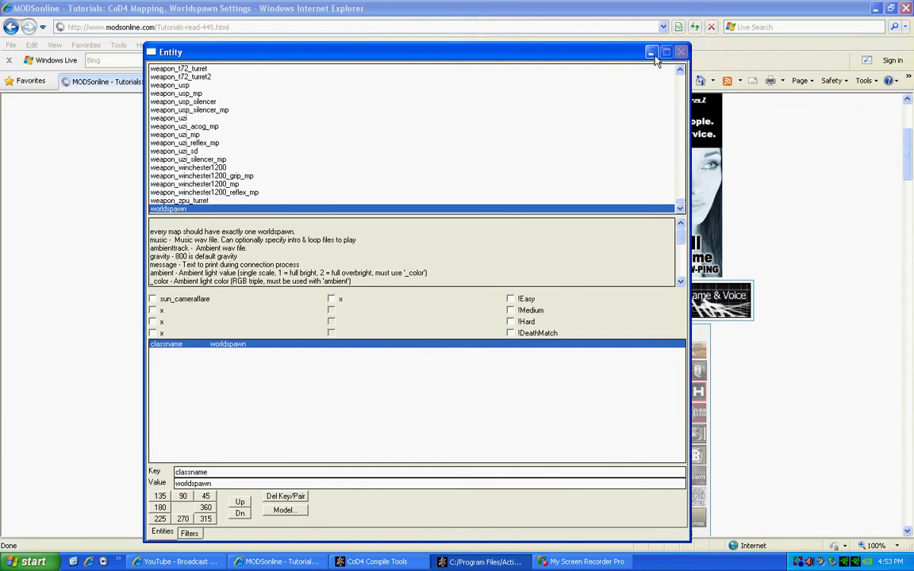
pyautogui.click(651, 53)
pyautogui.scroll(5, 457, 328)
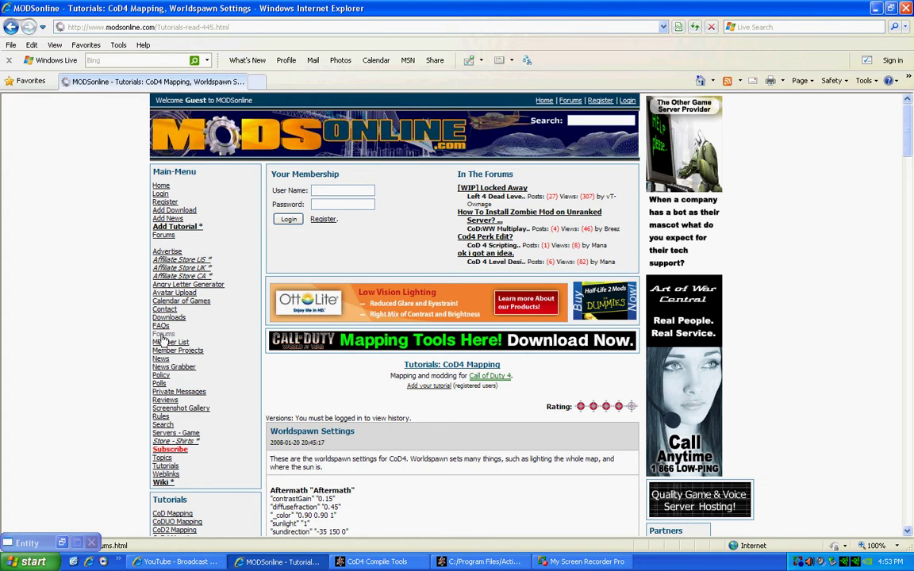
pyautogui.scroll(-3, 147, 335)
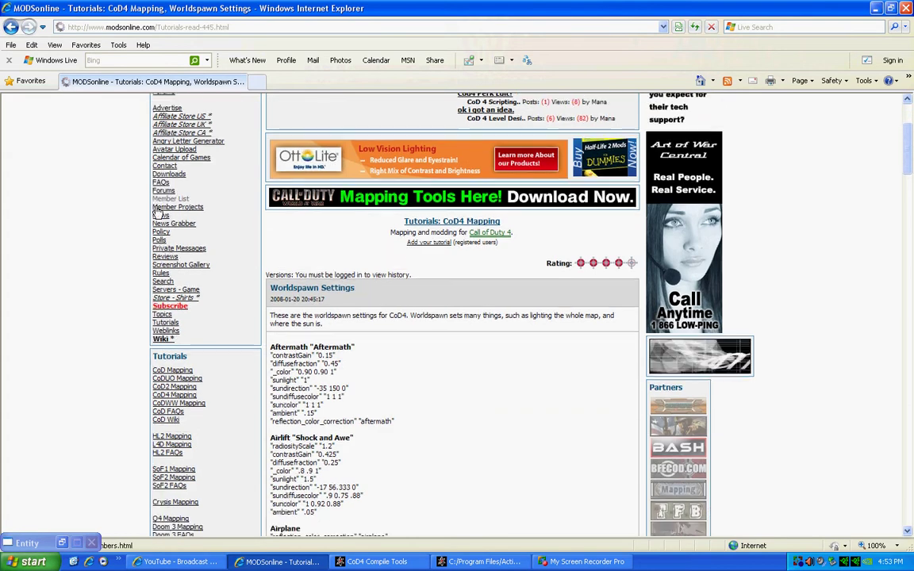
pyautogui.scroll(-3, 156, 210)
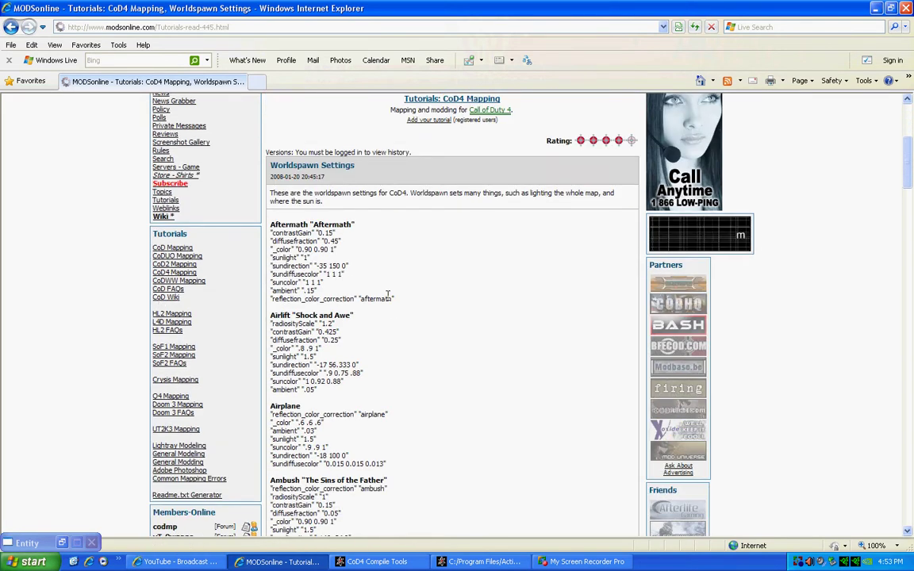
pyautogui.scroll(-2, 387, 296)
pyautogui.scroll(-6, 342, 280)
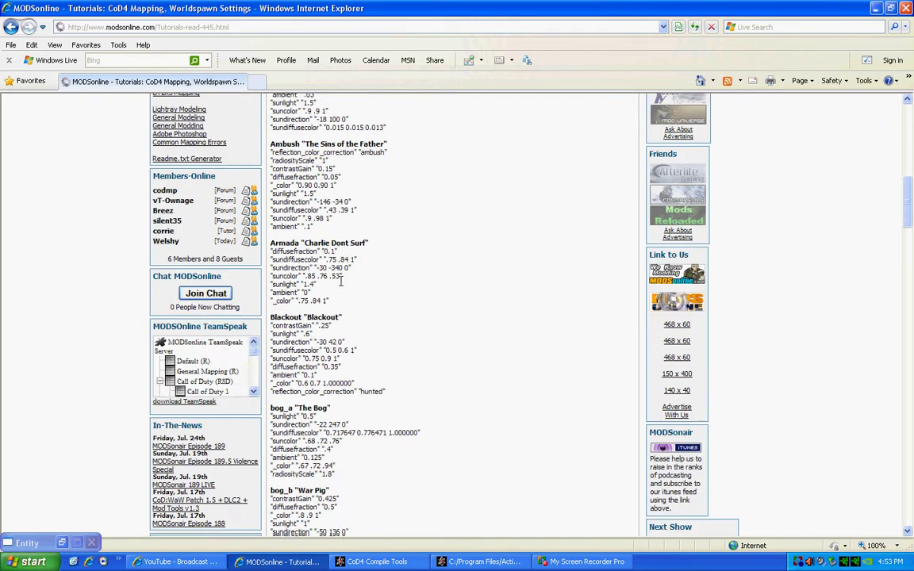
pyautogui.scroll(-6, 339, 290)
pyautogui.scroll(8, 338, 301)
pyautogui.scroll(-17, 341, 304)
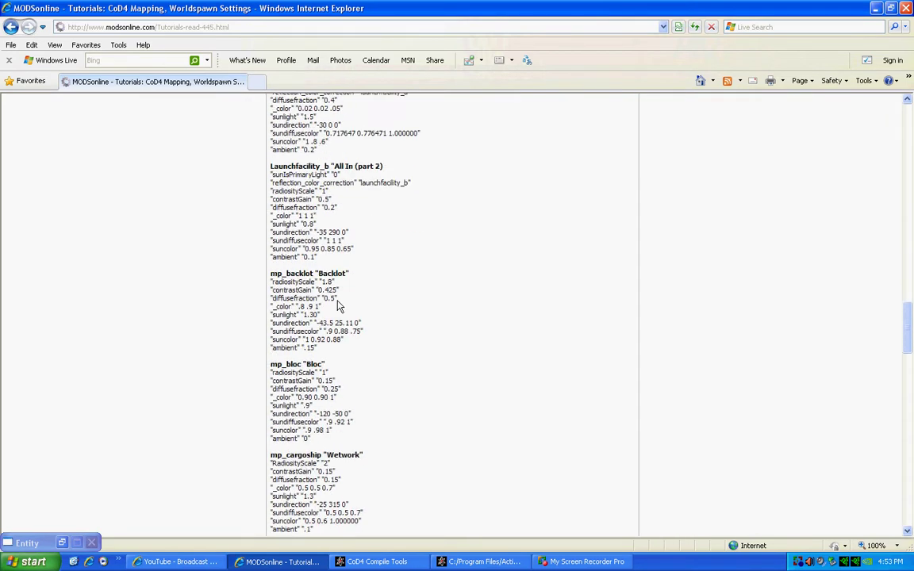
pyautogui.scroll(-20, 339, 305)
pyautogui.scroll(20, 337, 306)
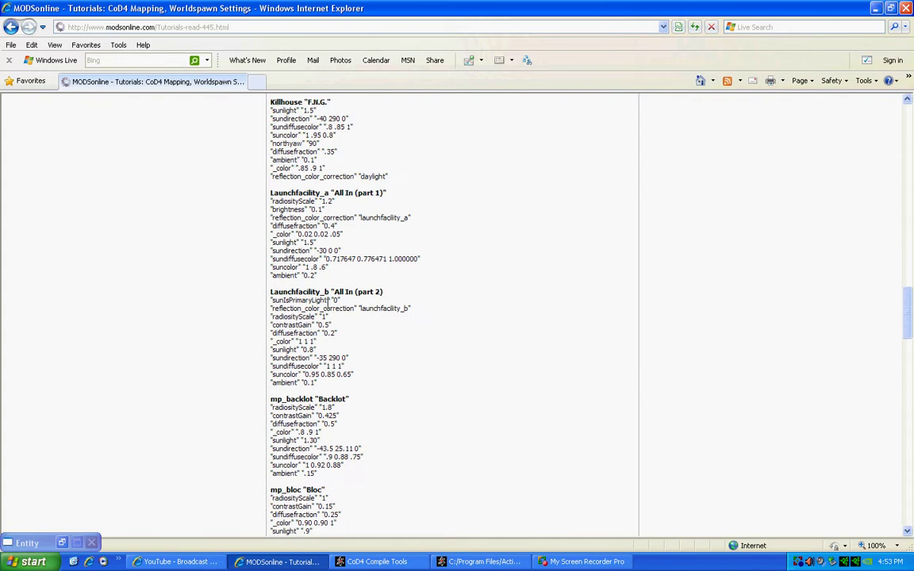
pyautogui.scroll(20, 329, 302)
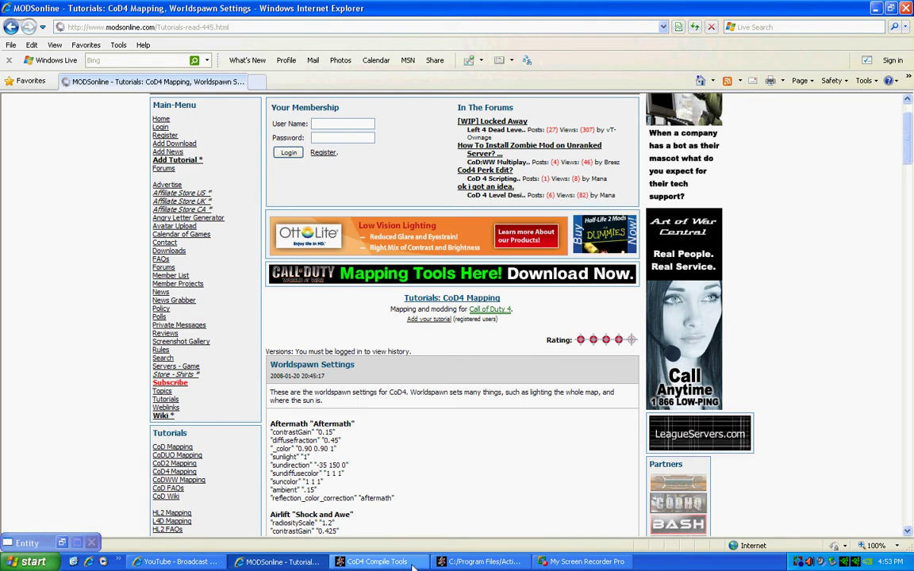
# Step: Return to the map editor, check the worldspawn entity's lighting keys and values, and close the entity window
pyautogui.click(373, 562)
pyautogui.click(484, 562)
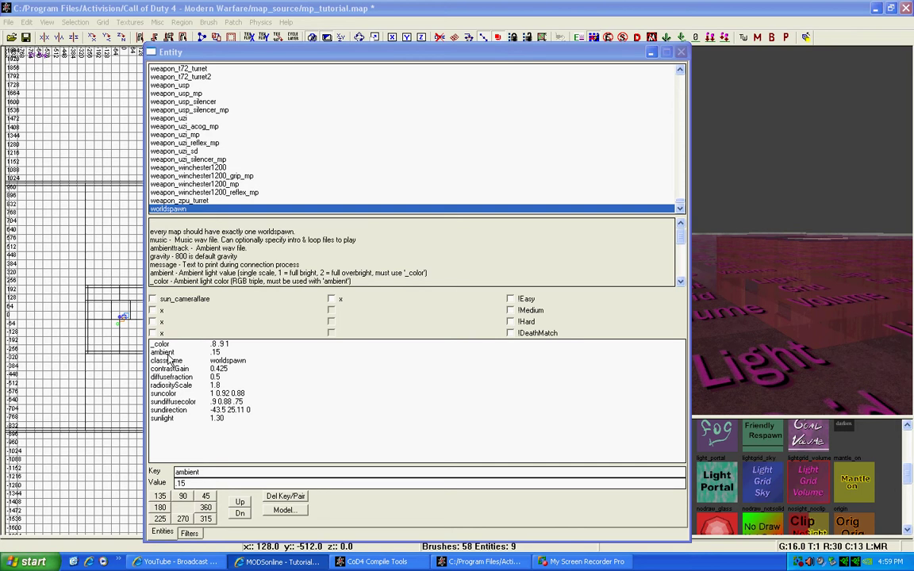
pyautogui.click(625, 54)
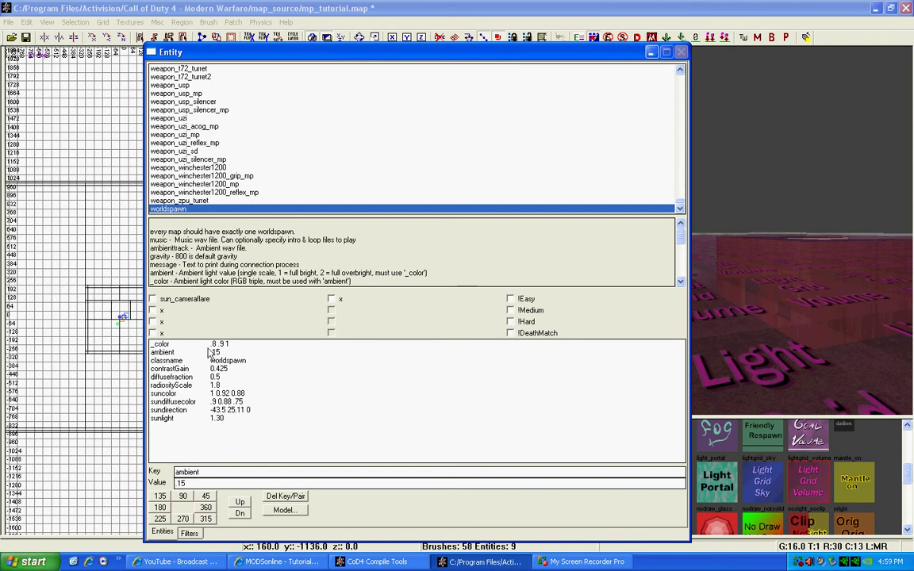
pyautogui.press('Escape')
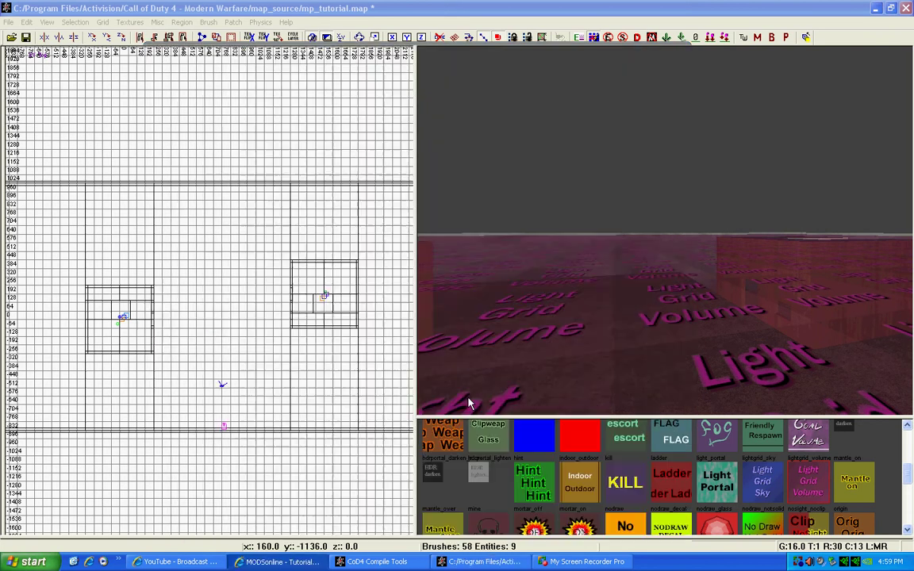
# Step: Select the sky brushes that enclose the map in the 3D view
pyautogui.moveTo(756, 275); pyautogui.dragTo(675, 314, button='right')
pyautogui.moveTo(600, 476)
pyautogui.mouseDown(button='right')
pyautogui.moveTo(600, 452)
pyautogui.moveTo(600, 489)
pyautogui.mouseUp(button='right')
pyautogui.moveTo(600, 317)
pyautogui.mouseDown(button='right')
pyautogui.moveTo(600, 225)
pyautogui.moveTo(702, 226)
pyautogui.mouseUp(button='right')
pyautogui.keyDown('shift'); pyautogui.click(598, 224); pyautogui.keyUp('shift')
pyautogui.keyDown('shift'); pyautogui.click(842, 238); pyautogui.keyUp('shift')
pyautogui.moveTo(841, 238); pyautogui.dragTo(905, 238, button='right')
pyautogui.moveTo(684, 238)
pyautogui.mouseDown(button='right')
pyautogui.moveTo(682, 205)
pyautogui.moveTo(644, 254)
pyautogui.moveTo(571, 256)
pyautogui.mouseUp(button='right')
pyautogui.keyDown('shift'); pyautogui.click(662, 220); pyautogui.keyUp('shift')
pyautogui.keyDown('shift'); pyautogui.click(647, 232); pyautogui.keyUp('shift')
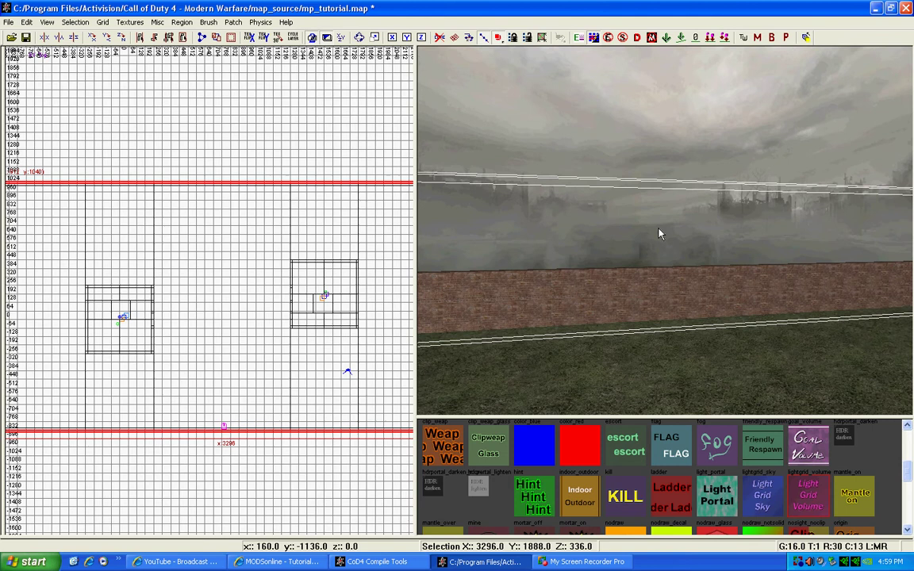
pyautogui.moveTo(684, 271); pyautogui.dragTo(881, 271, button='right')
pyautogui.moveTo(685, 246); pyautogui.dragTo(730, 178, button='right')
pyautogui.keyDown('shift'); pyautogui.click(686, 246); pyautogui.keyUp('shift')
pyautogui.moveTo(686, 246)
pyautogui.mouseDown(button='right')
pyautogui.moveTo(762, 246)
pyautogui.moveTo(686, 286)
pyautogui.moveTo(686, 357)
pyautogui.moveTo(628, 318)
pyautogui.moveTo(664, 310)
pyautogui.moveTo(665, 357)
pyautogui.moveTo(658, 305)
pyautogui.moveTo(674, 252)
pyautogui.mouseUp(button='right')
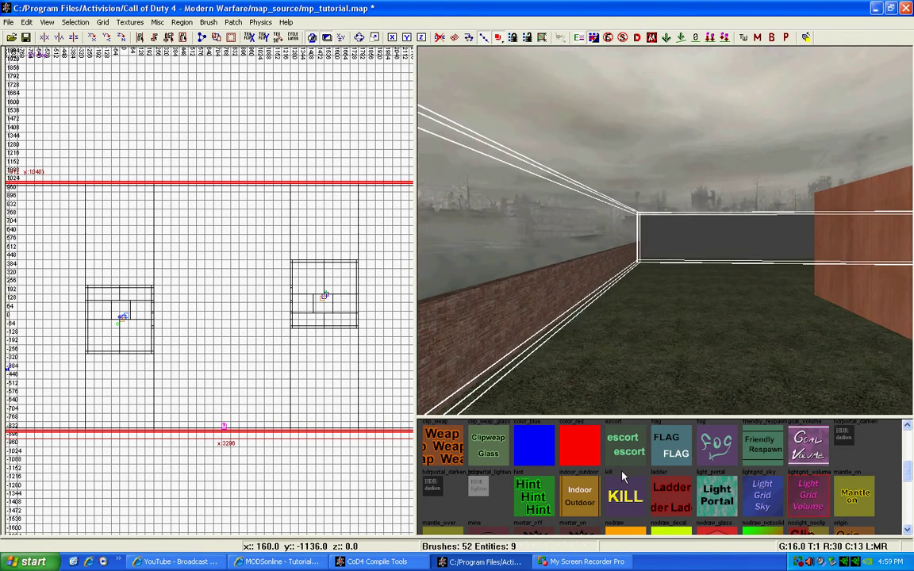
# Step: Show the sky textures and apply sky_mp_backlot to the selected sky brushes
pyautogui.click(130, 21)
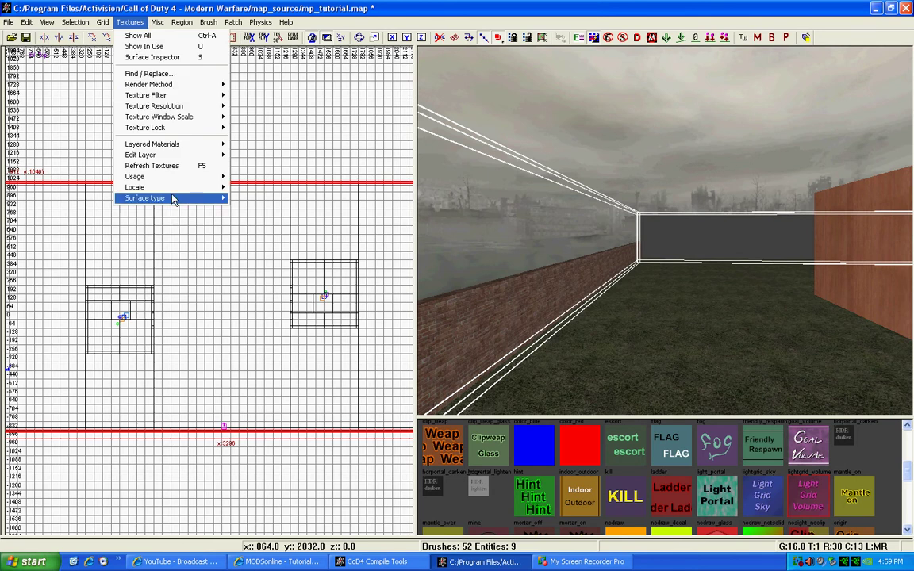
pyautogui.moveTo(170, 178)
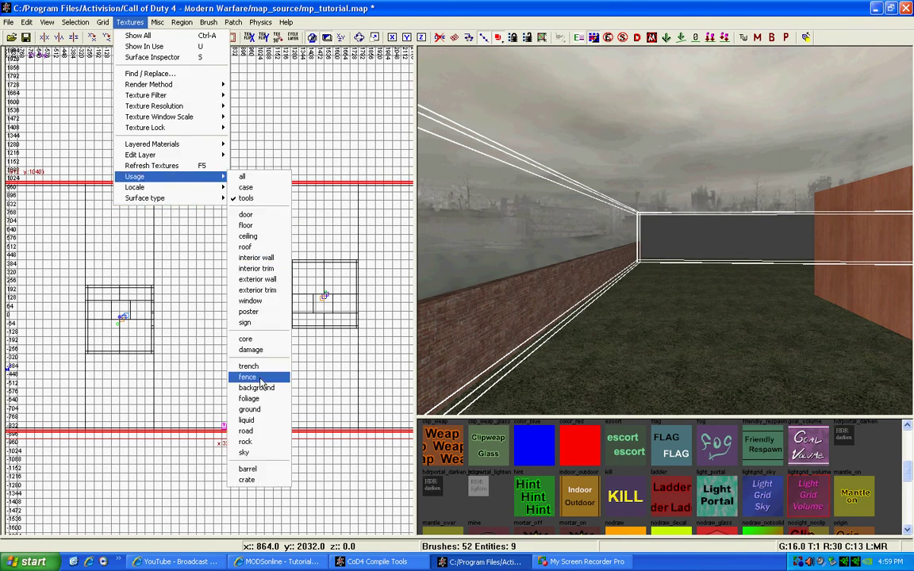
pyautogui.click(252, 453)
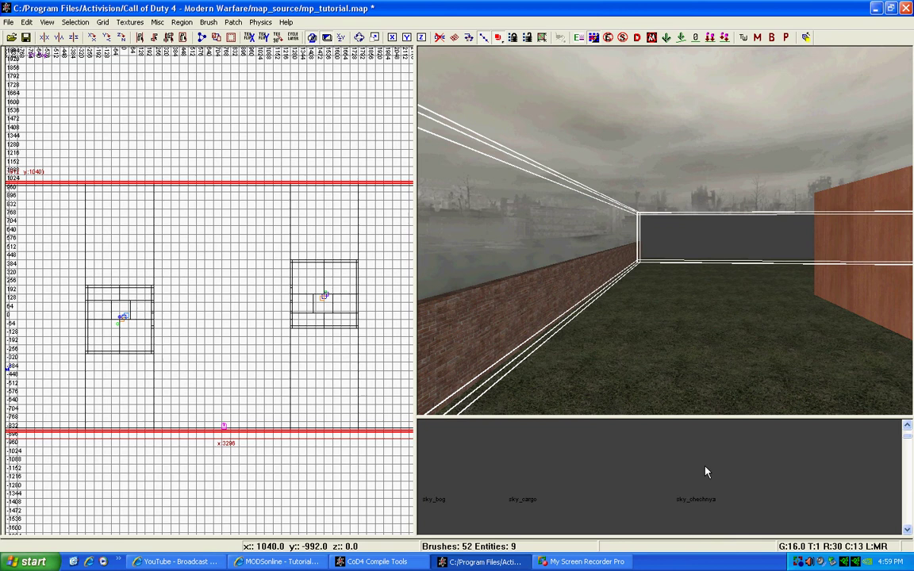
pyautogui.scroll(-5, 797, 443)
pyautogui.scroll(-3, 797, 444)
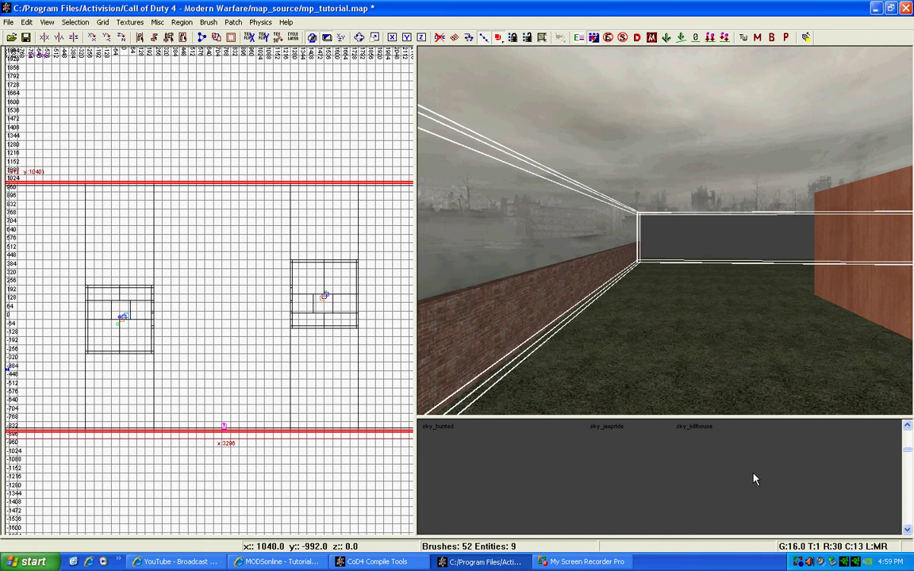
pyautogui.scroll(-1, 755, 478)
pyautogui.click(608, 474)
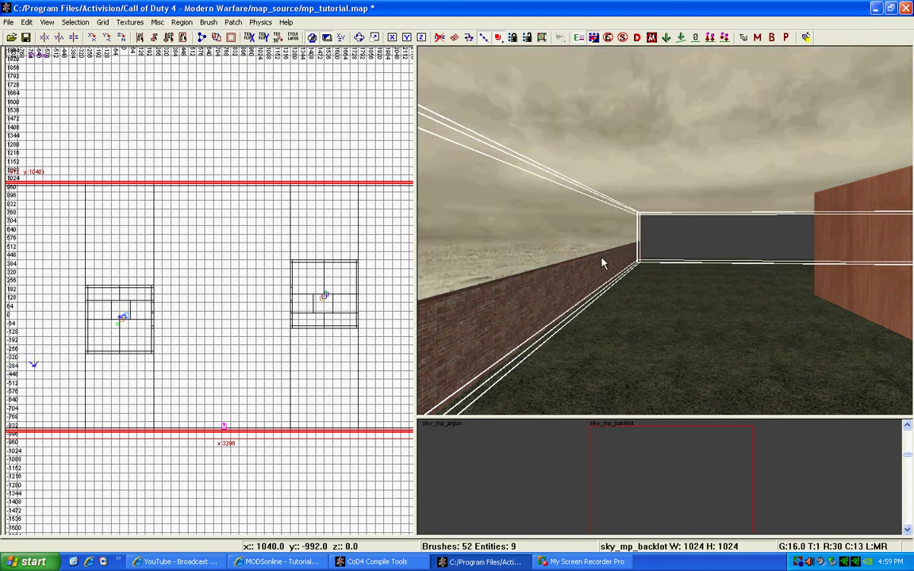
# Step: Deselect the sky brushes and examine the new sky from several directions around the map in the 3D view
pyautogui.press('Escape')
pyautogui.moveTo(602, 261)
pyautogui.mouseDown(button='right')
pyautogui.moveTo(445, 262)
pyautogui.moveTo(642, 339)
pyautogui.moveTo(602, 295)
pyautogui.moveTo(630, 273)
pyautogui.moveTo(466, 286)
pyautogui.mouseUp(button='right')
pyautogui.scroll(-2, 255, 336)
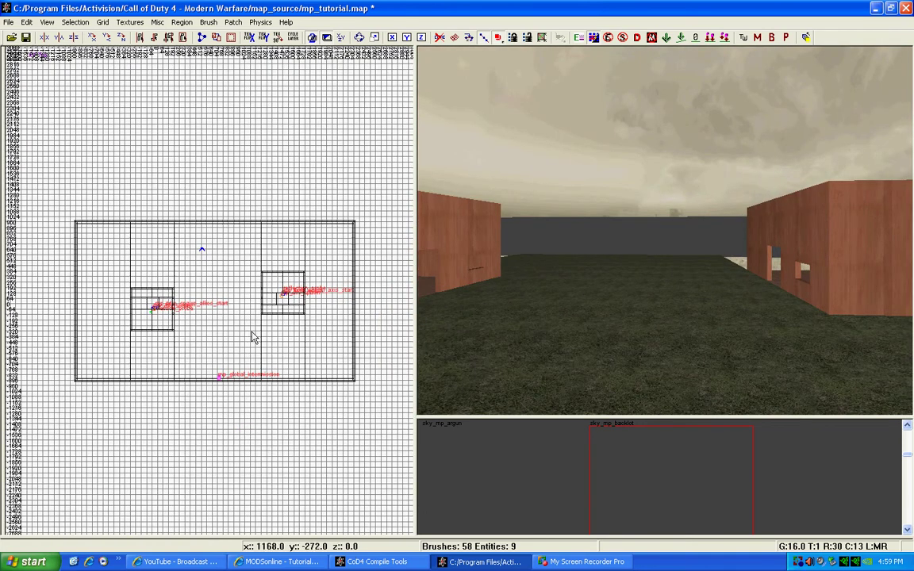
pyautogui.scroll(1, 253, 337)
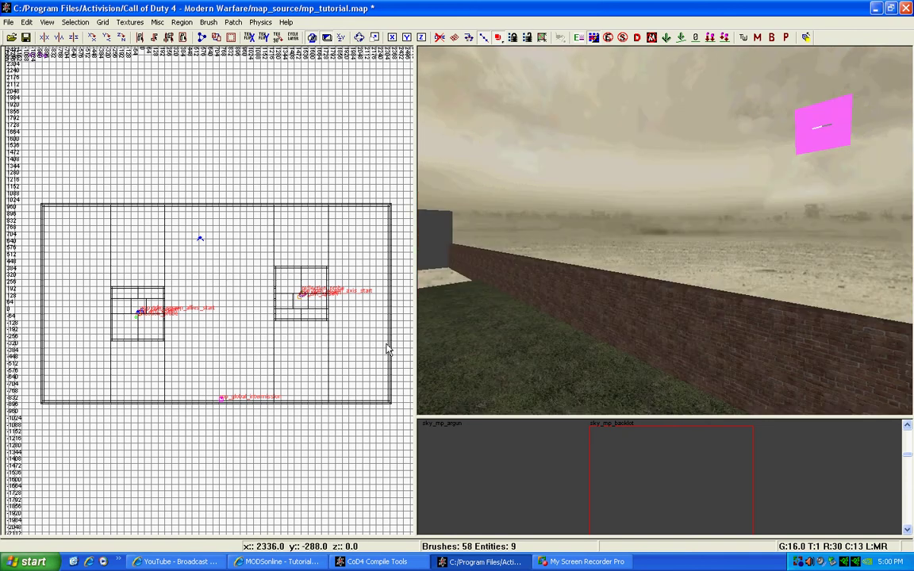
pyautogui.moveTo(593, 251); pyautogui.dragTo(724, 271, button='right')
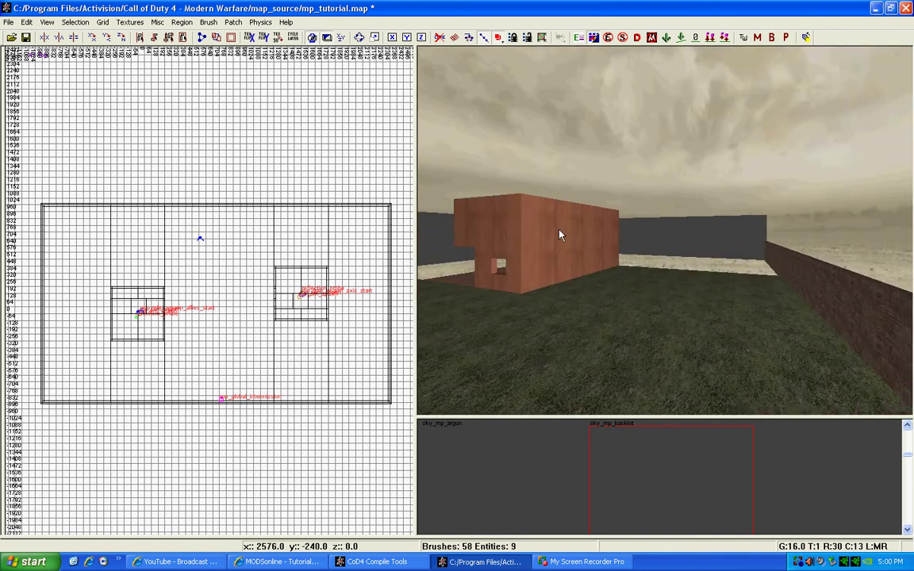
pyautogui.moveTo(558, 229); pyautogui.dragTo(548, 278, button='right')
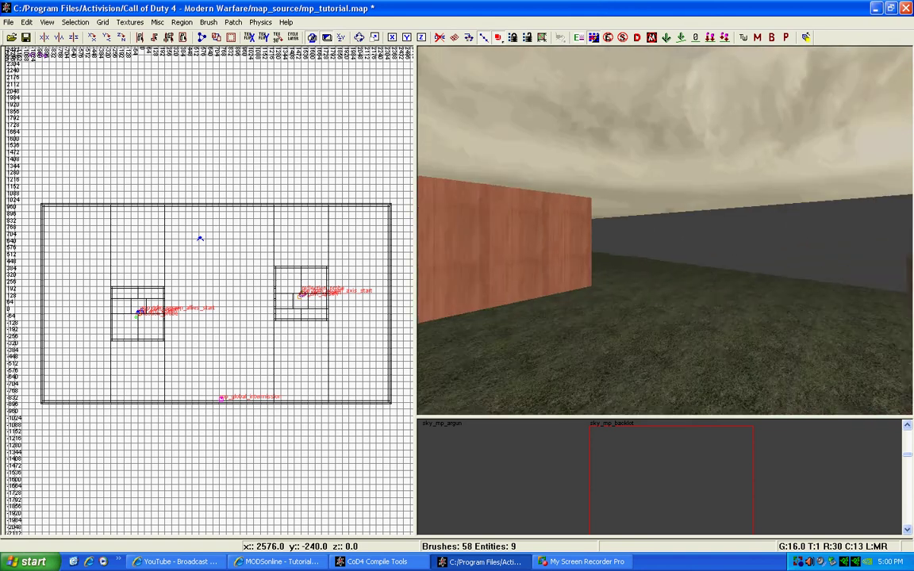
pyautogui.moveTo(611, 285); pyautogui.dragTo(626, 310, button='right')
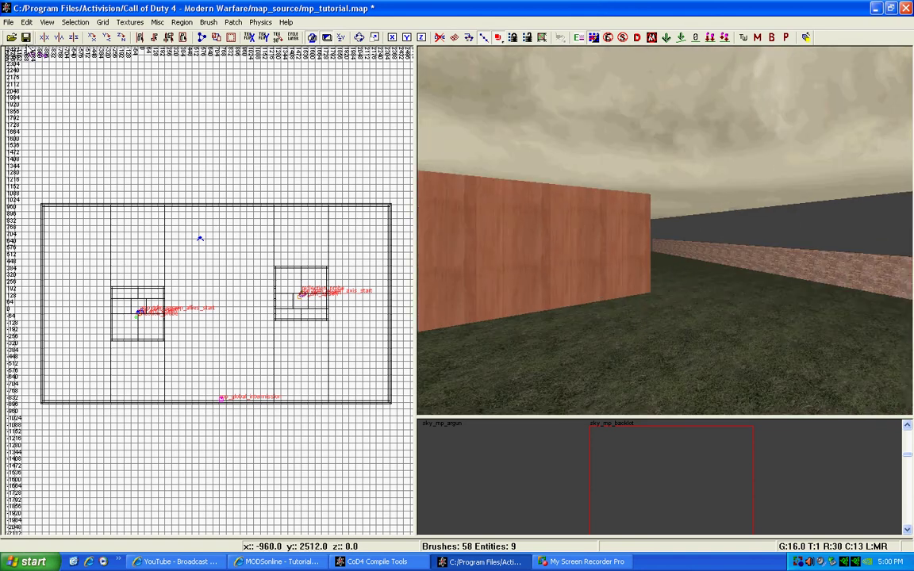
# Step: Save and close the map in the level editor, and switch to the level compiling options of CoD4 Compile Tools
pyautogui.click(26, 38)
pyautogui.click(907, 8)
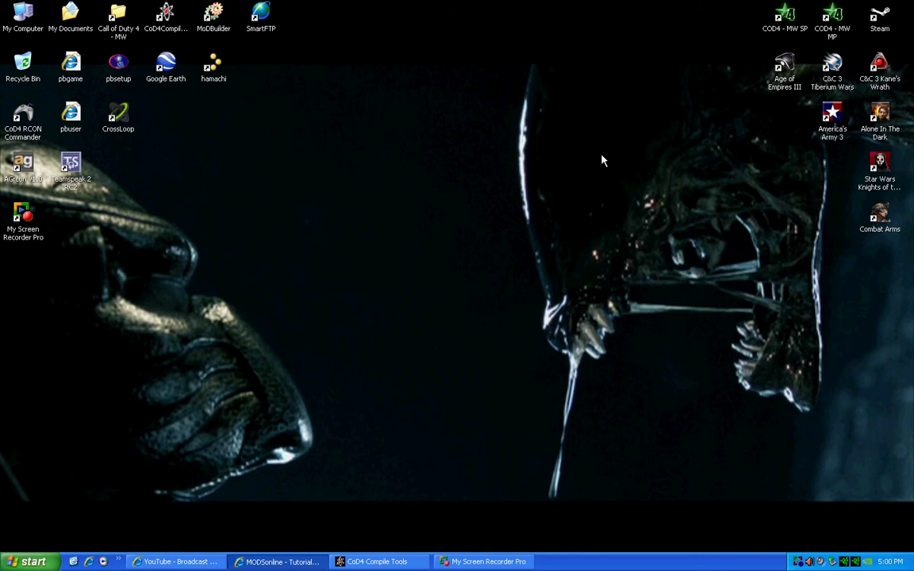
pyautogui.click(375, 561)
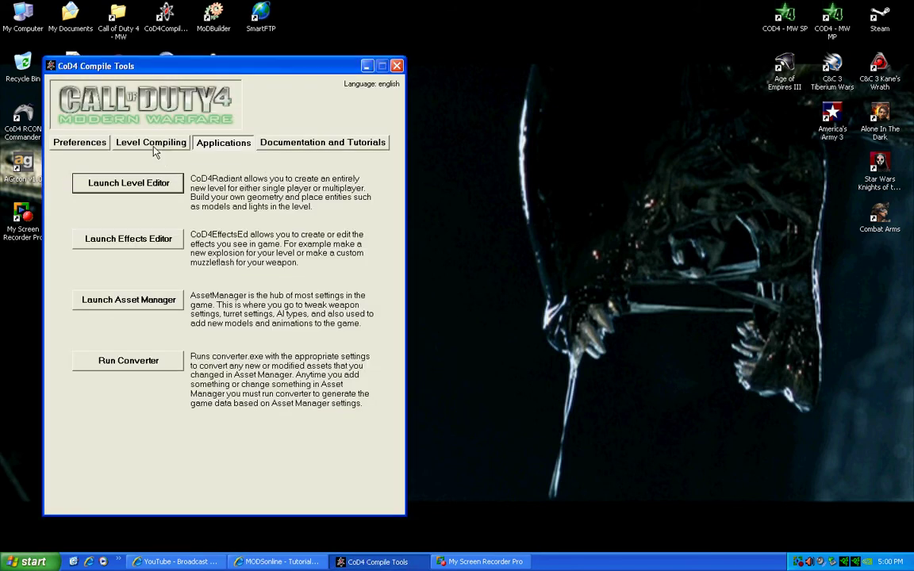
pyautogui.click(130, 136)
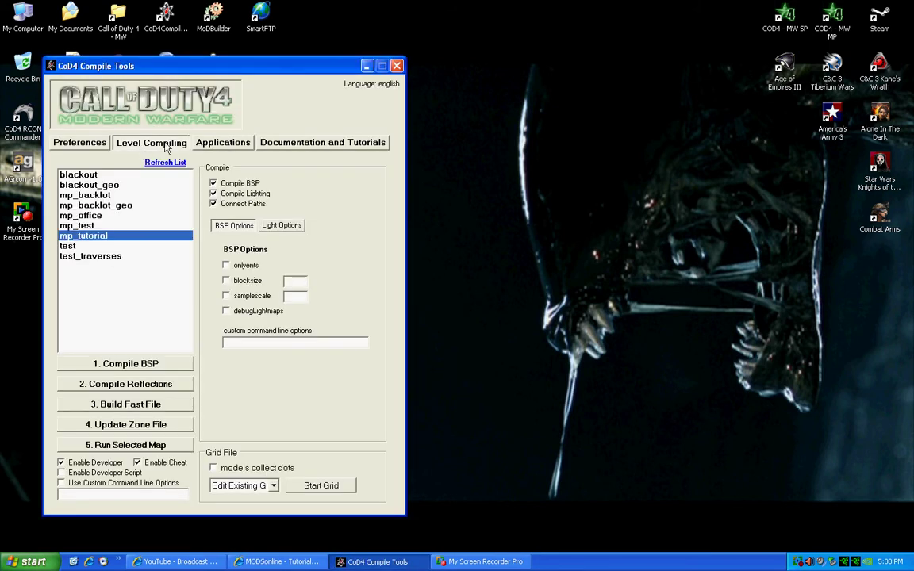